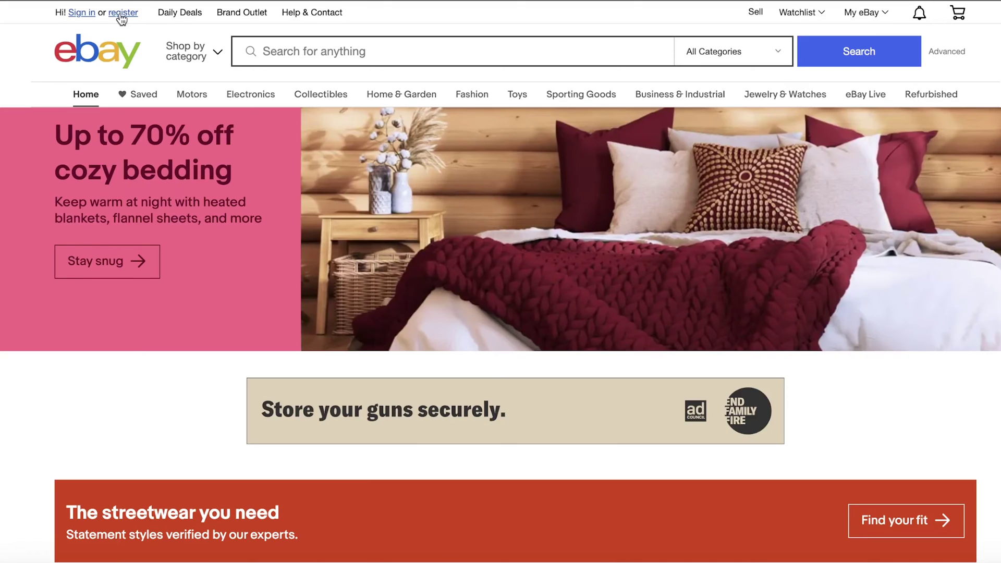
Start a business sign-up named Print by Katie, entering the business email and a password
left_click(121, 13)
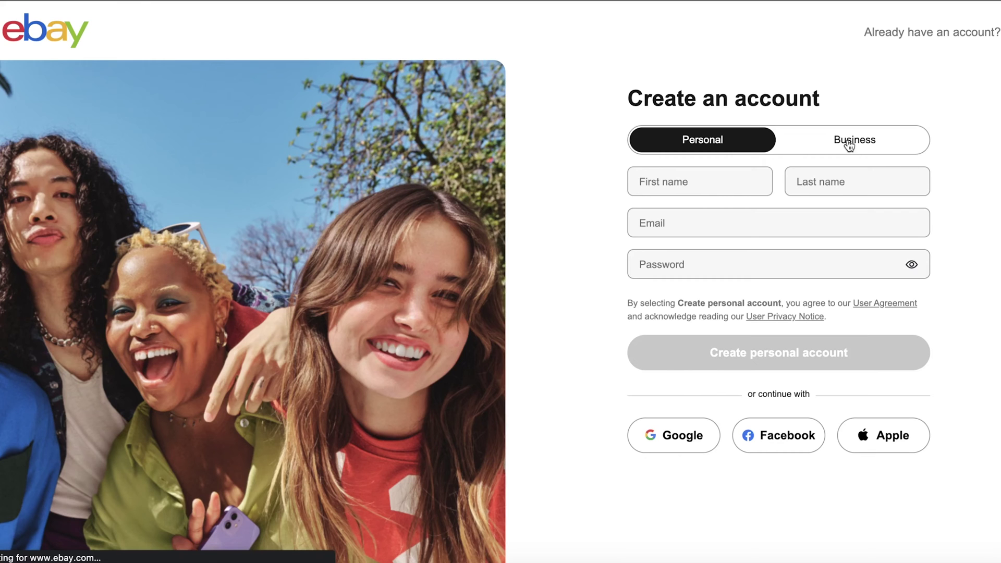
left_click(848, 145)
type("Print by Katie")
key("Tab")
key("Tab")
type("•••••")
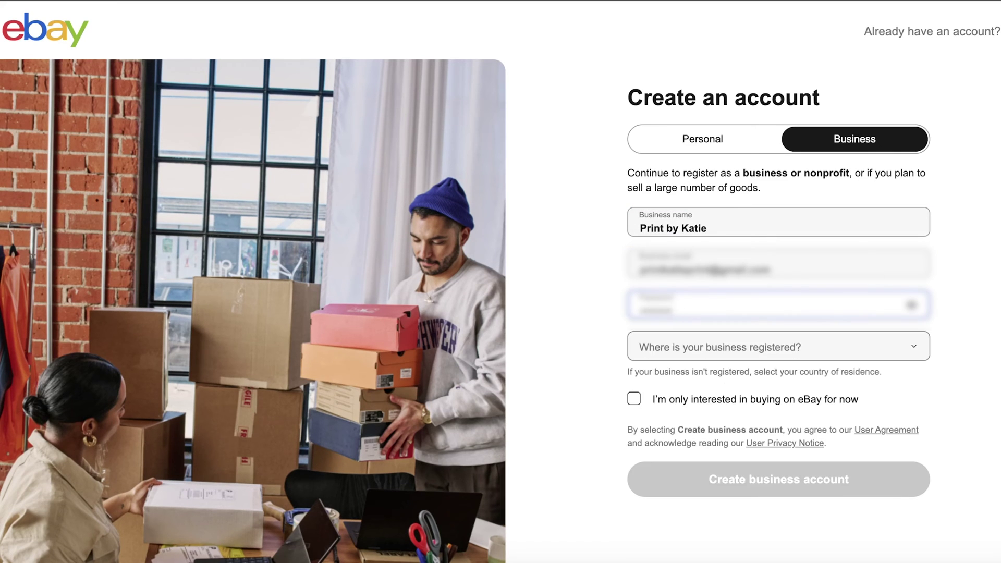
Set the business country to United States and create the business account
left_click(683, 346)
left_click(683, 369)
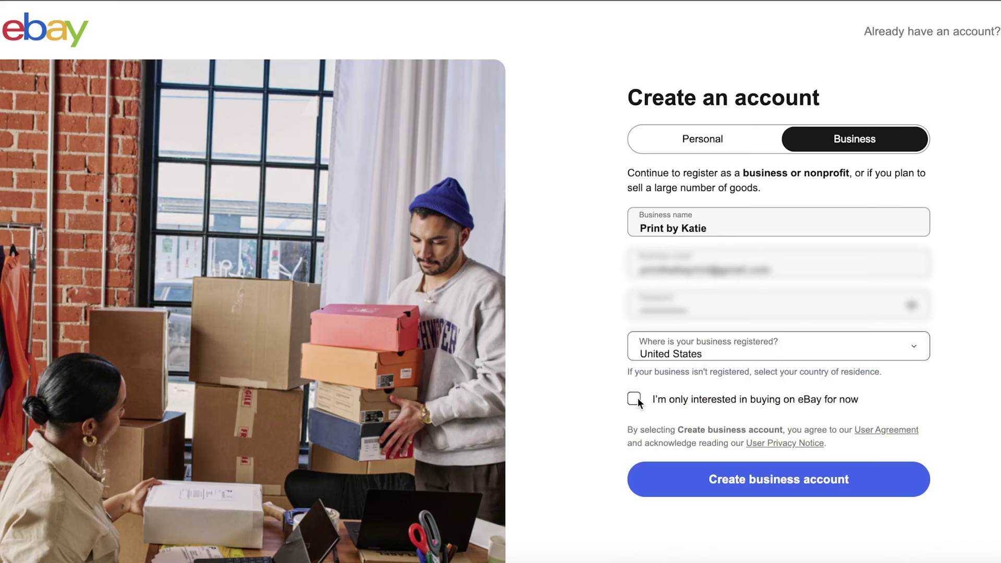
left_click(777, 479)
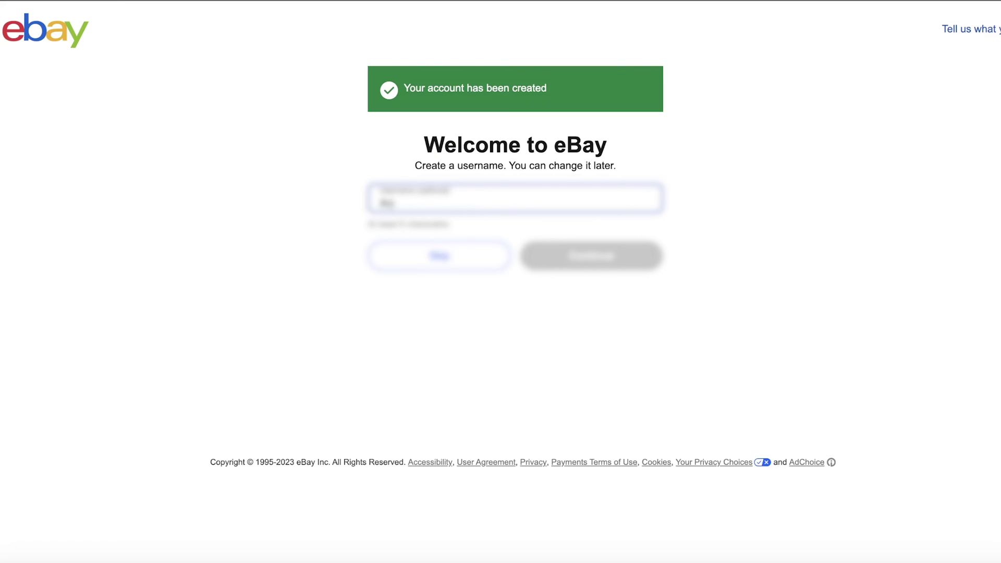
Take a suggested available username and choose Sole proprietor as the business type
left_click(457, 251)
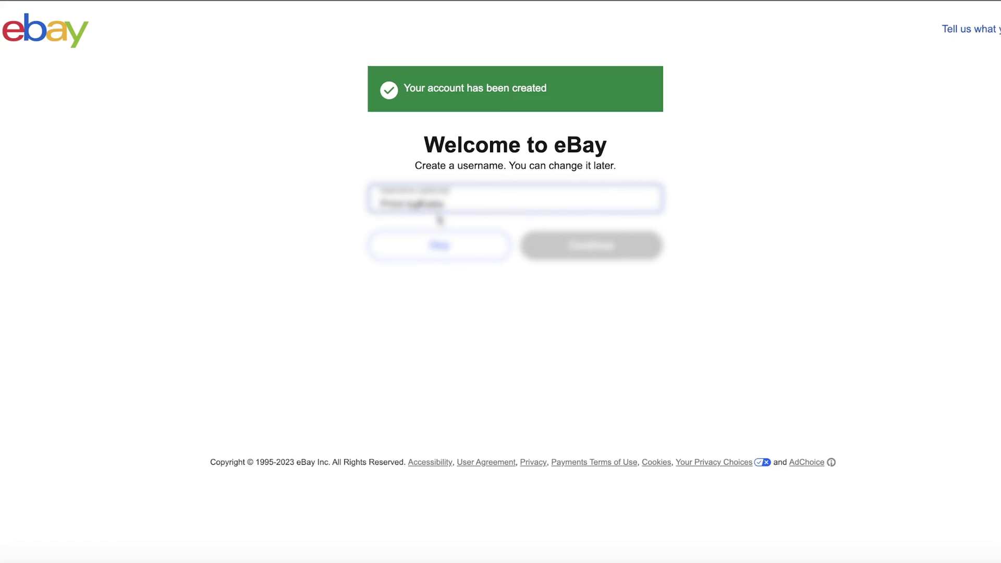
left_click(520, 284)
left_click(591, 268)
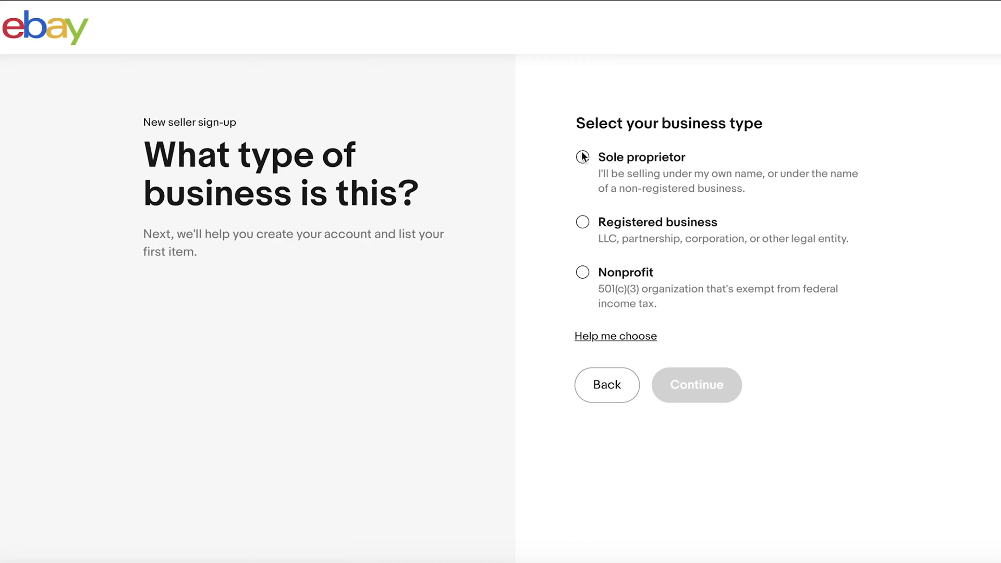
left_click(582, 156)
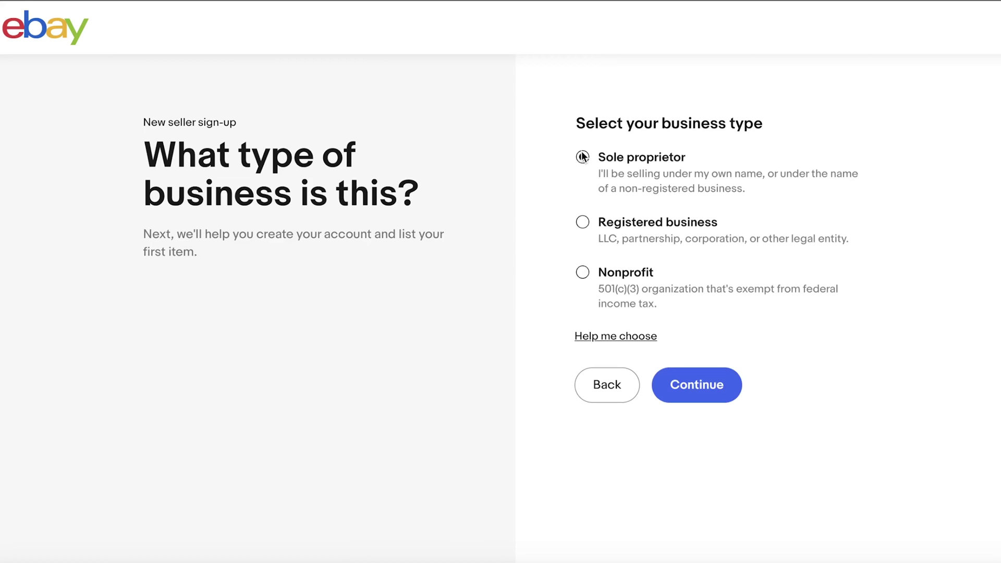
left_click(711, 401)
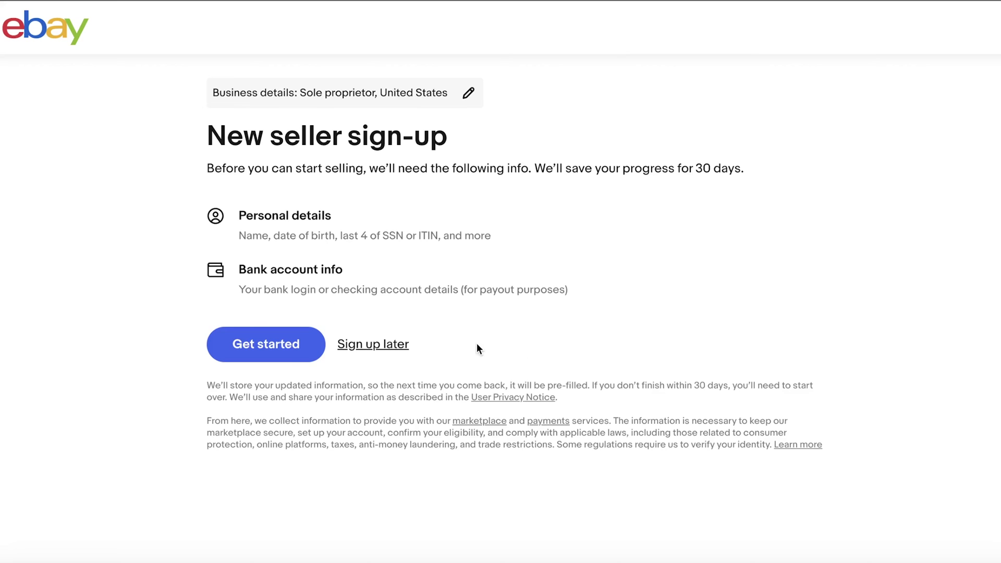
Enter the seller's name and residential street address, accepting the suggested address match
left_click(268, 350)
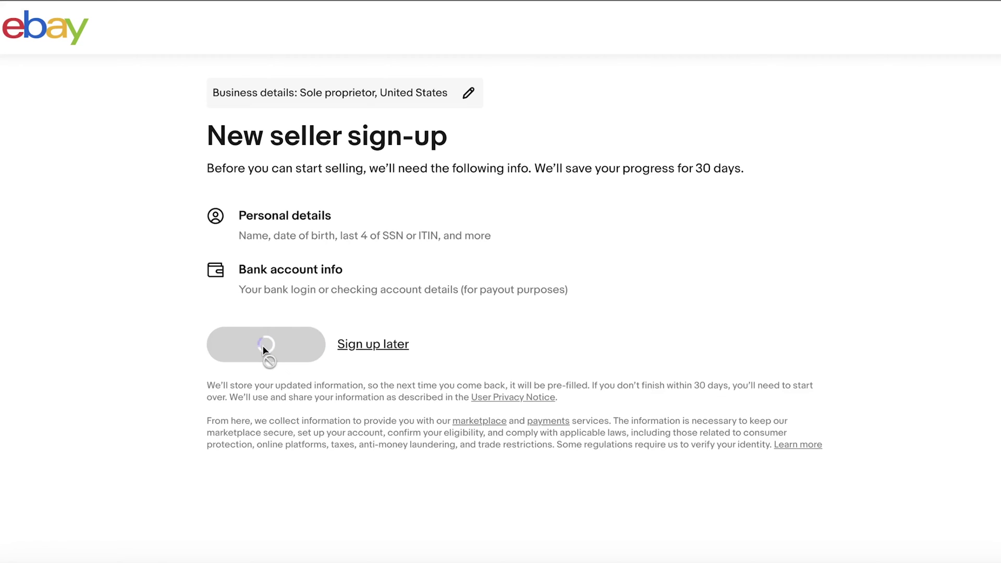
key("Tab")
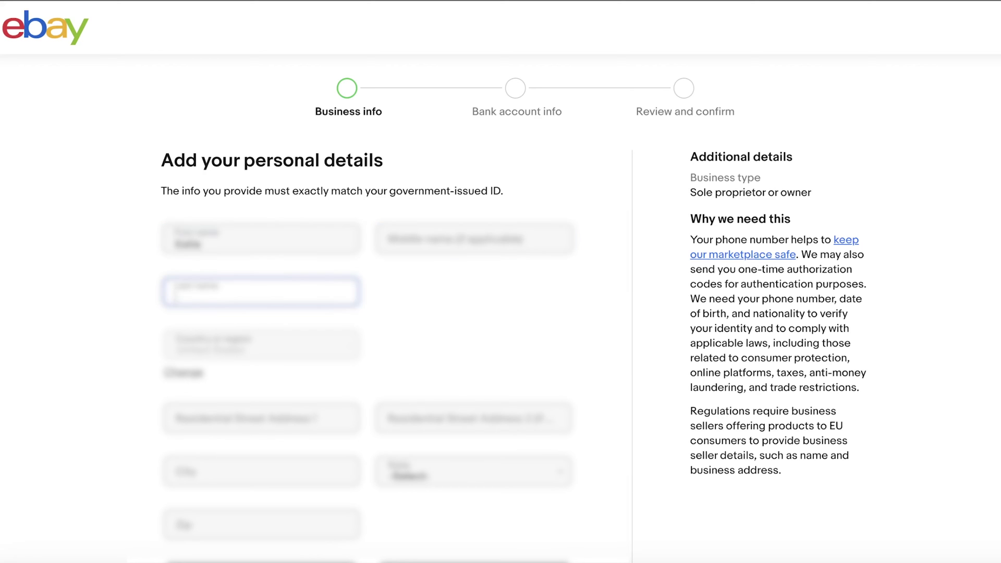
type("Rhiannon")
scroll(61, 243, "down", 4)
left_click(260, 237)
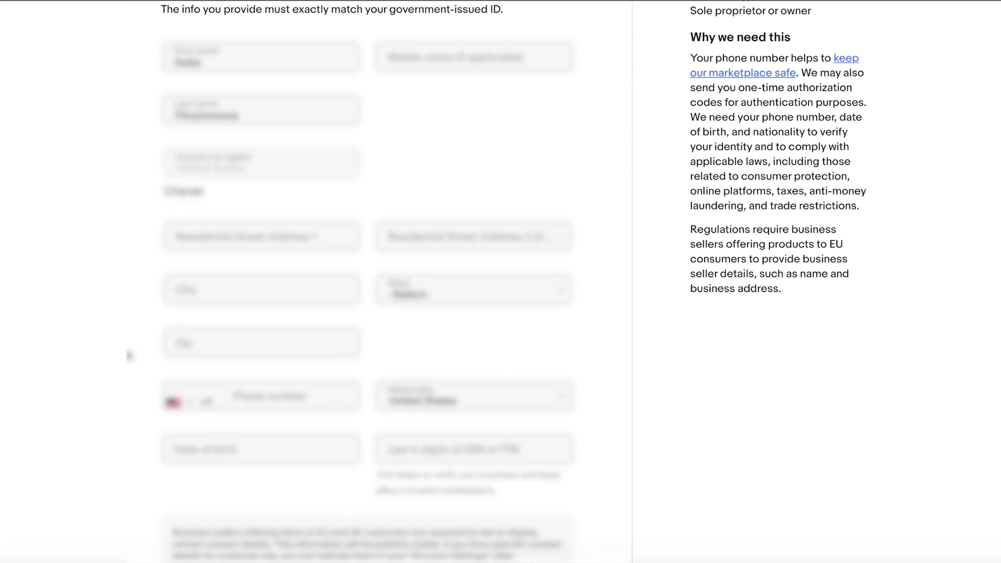
key("Down")
key("Return")
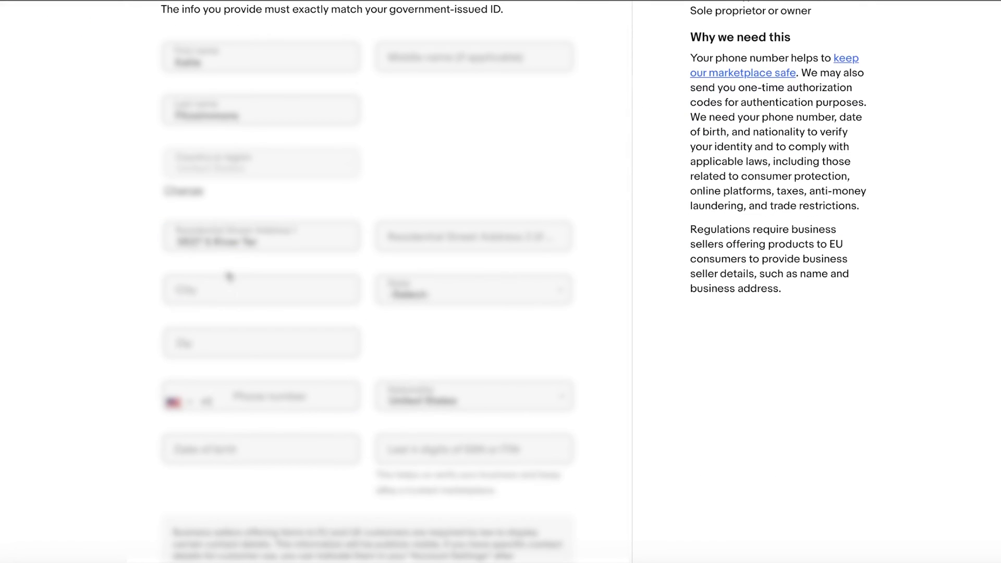
Enter the phone number, date of birth and SSN digits, then save the personal details
scroll(364, 312, "down", 2)
left_click(260, 311)
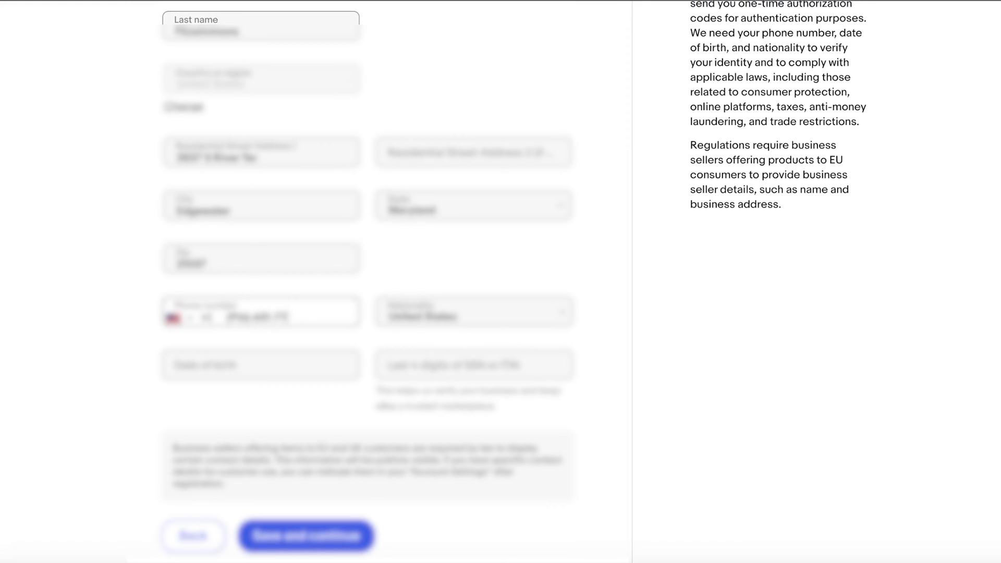
key("Tab")
key("Tab")
scroll(318, 469, "down", 1)
left_click(317, 482)
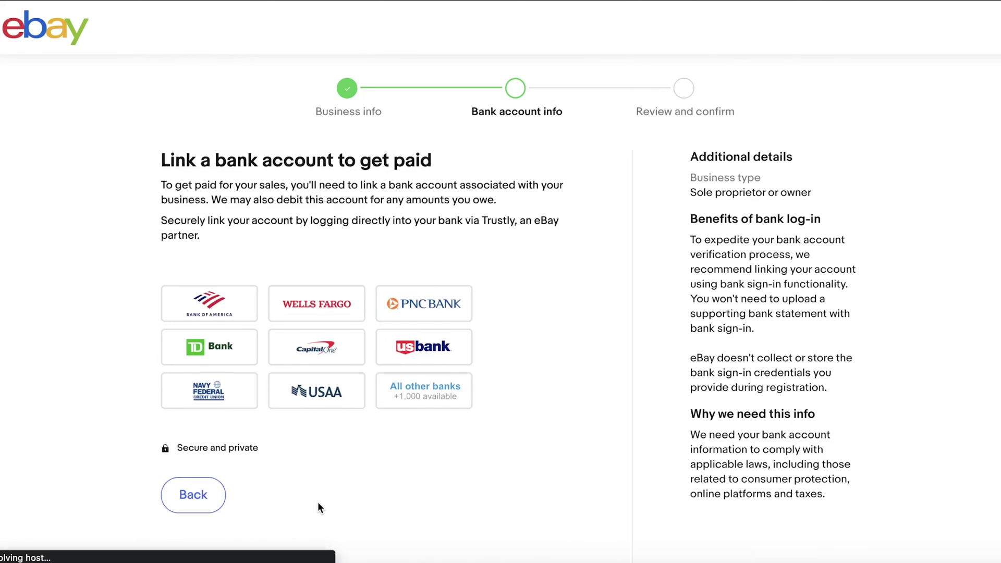
Link Bank of America: sign in, verify with a texted code, and approve data sharing with eBay
left_click(205, 306)
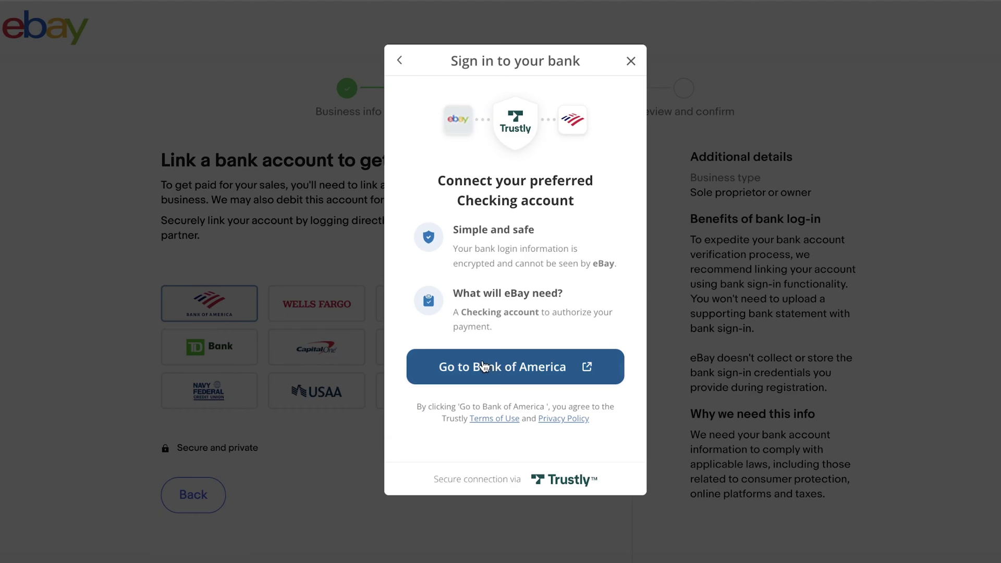
left_click(484, 366)
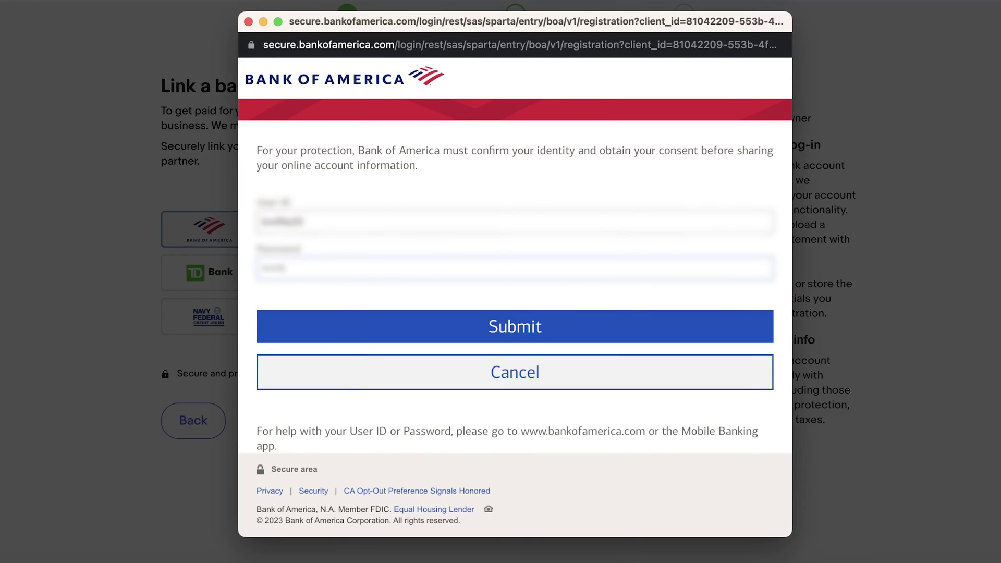
left_click(496, 328)
scroll(500, 313, "down", 3)
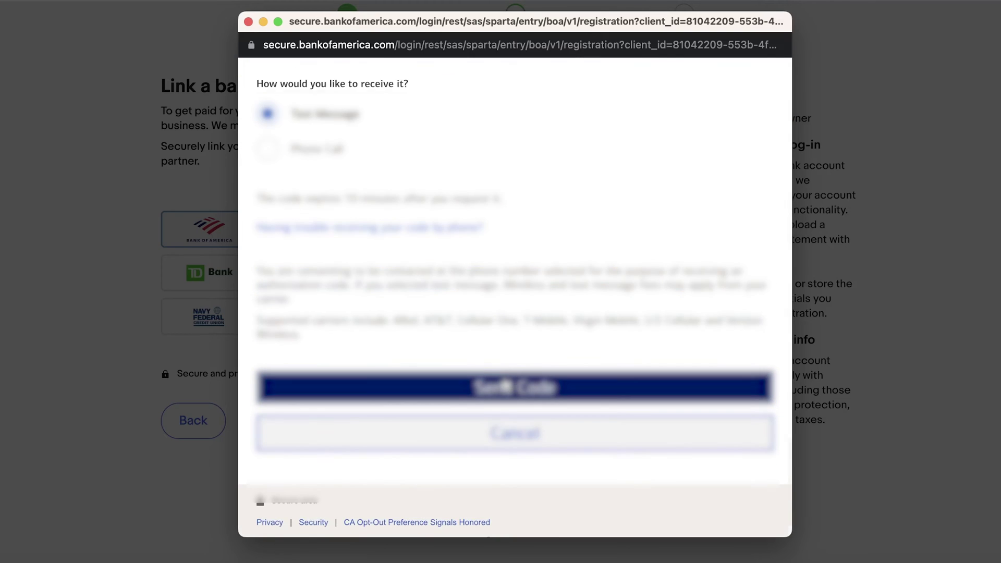
left_click(500, 384)
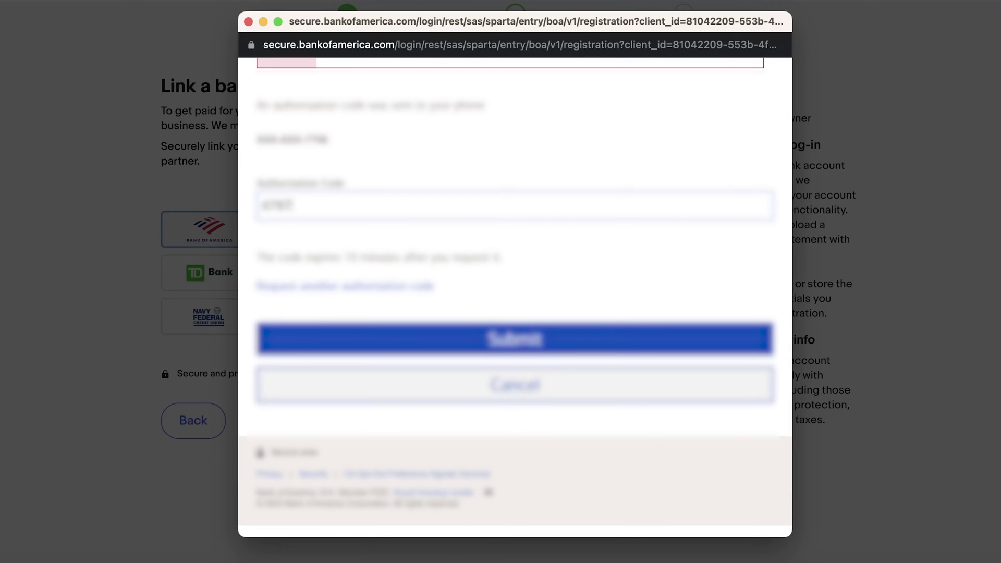
left_click(514, 339)
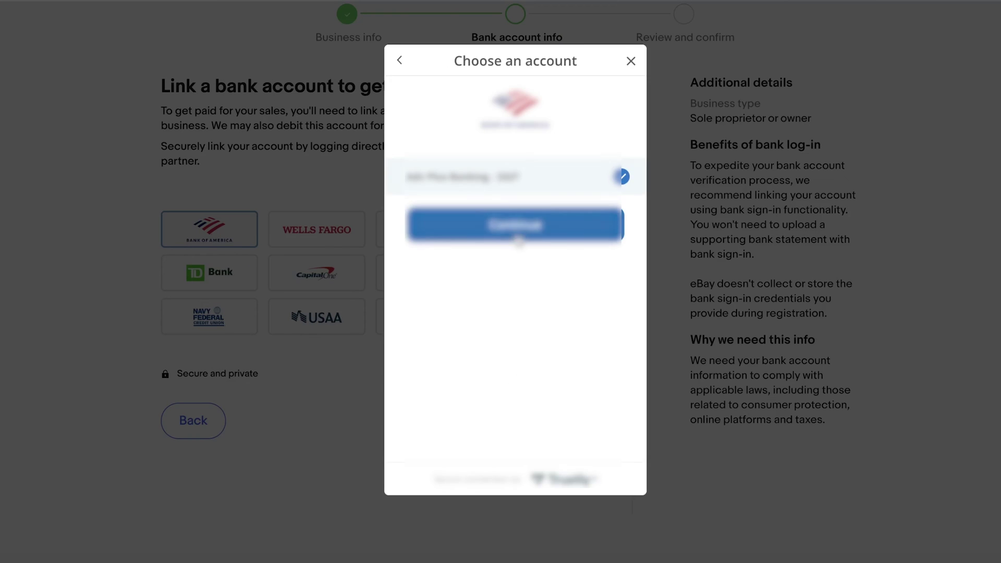
left_click(516, 225)
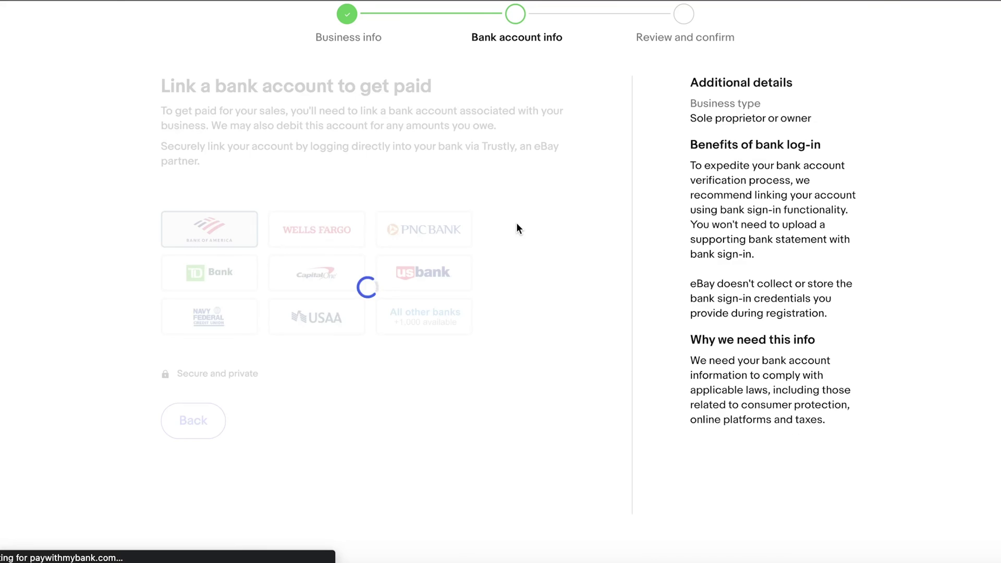
Save the bank account details and scroll through the Seller Hub Payments summary
left_click(303, 420)
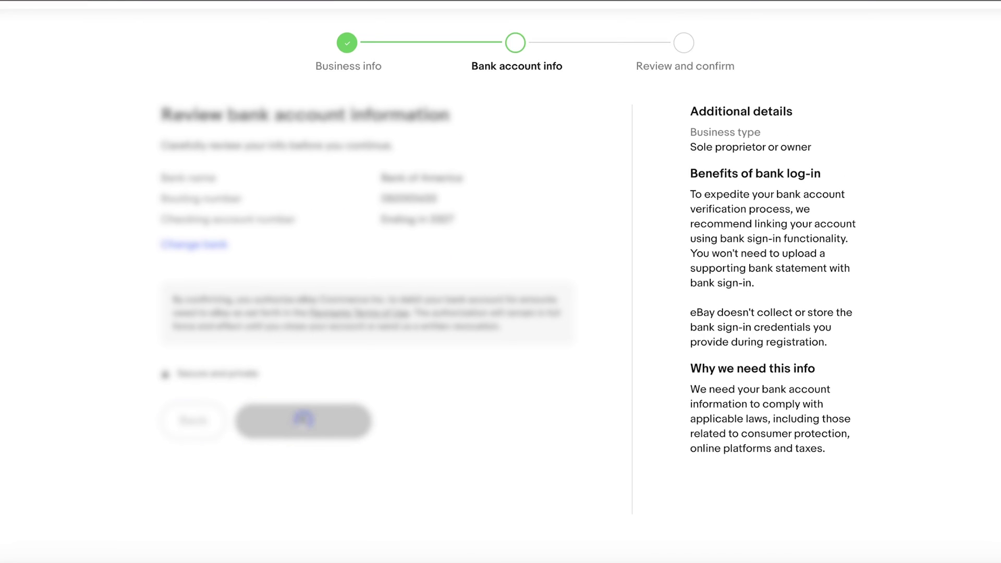
scroll(340, 342, "down", 3)
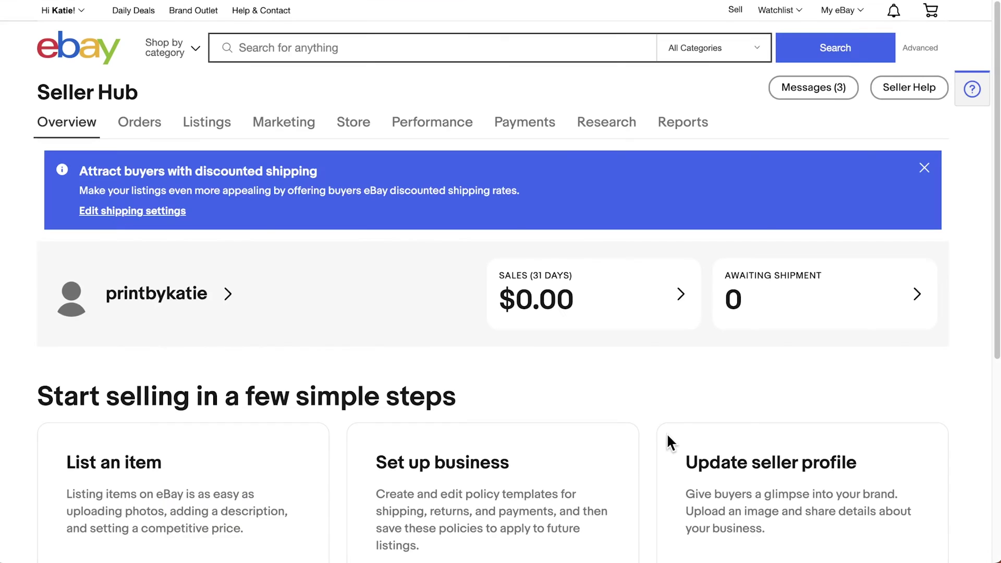
left_click(550, 130)
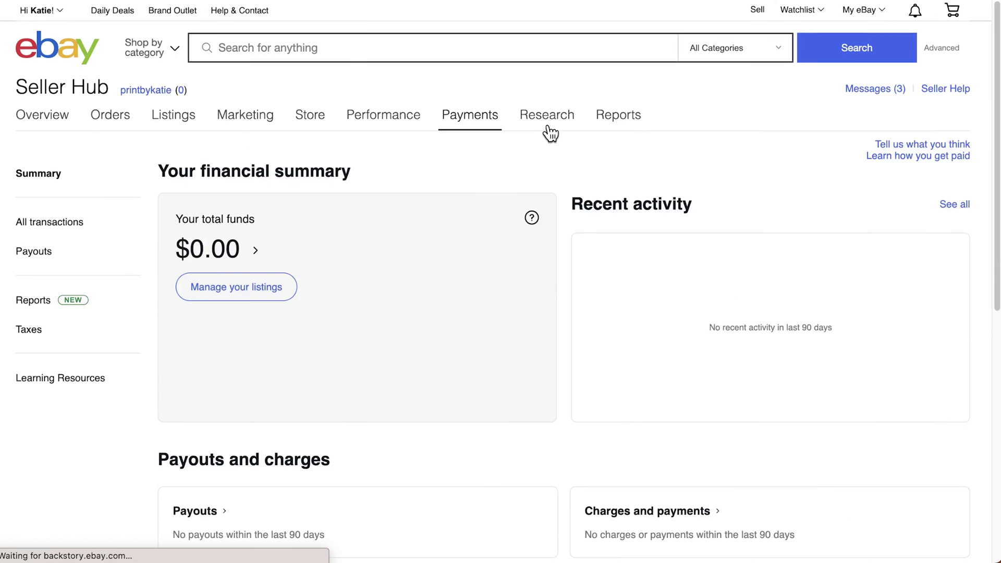
scroll(461, 331, "down", 2)
scroll(462, 331, "down", 5)
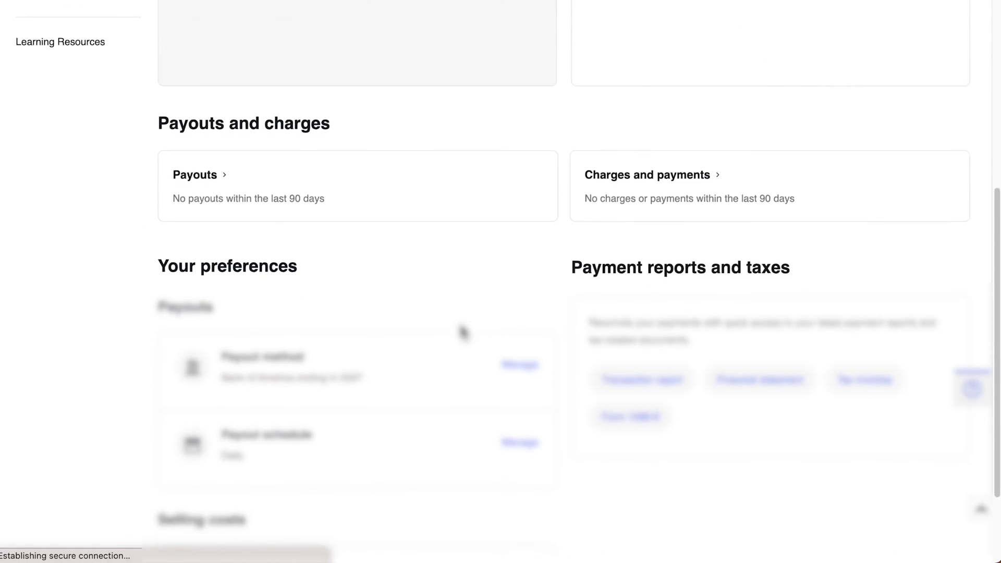
scroll(461, 331, "down", 3)
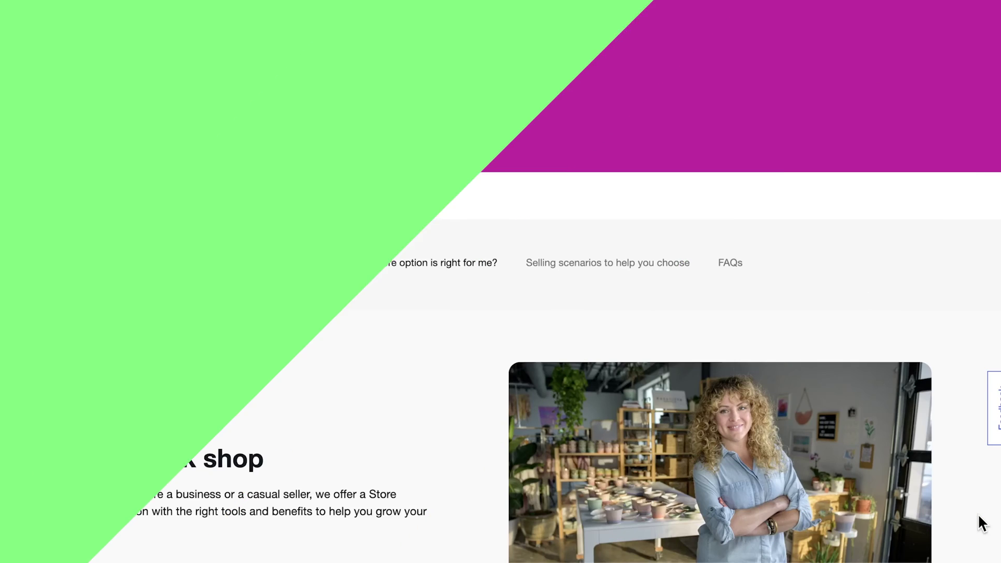
scroll(977, 523, "down", 4)
Scroll the Store plans and page the carousel through to the Anchor and Enterprise Store tiers
scroll(979, 516, "down", 5)
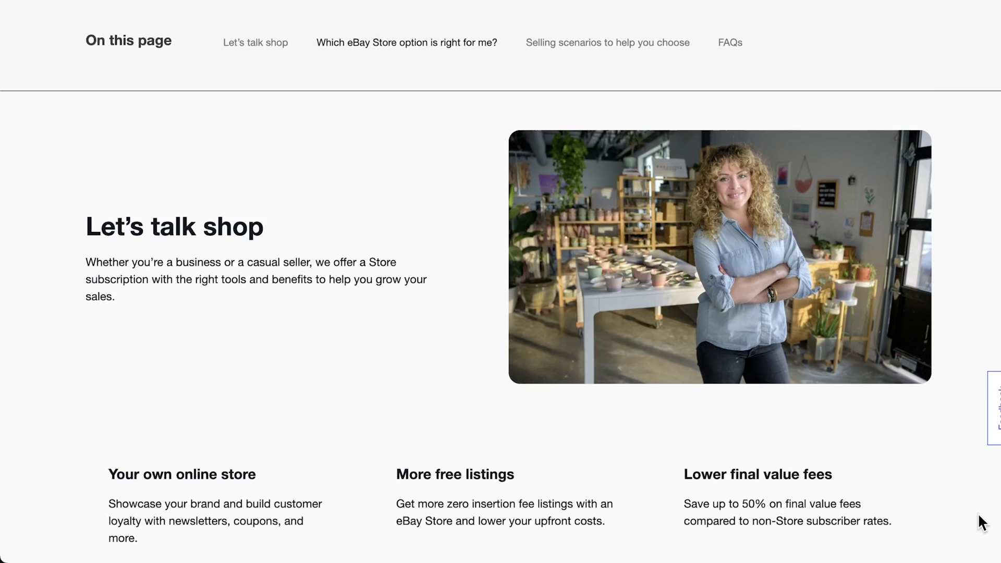
scroll(979, 521, "down", 8)
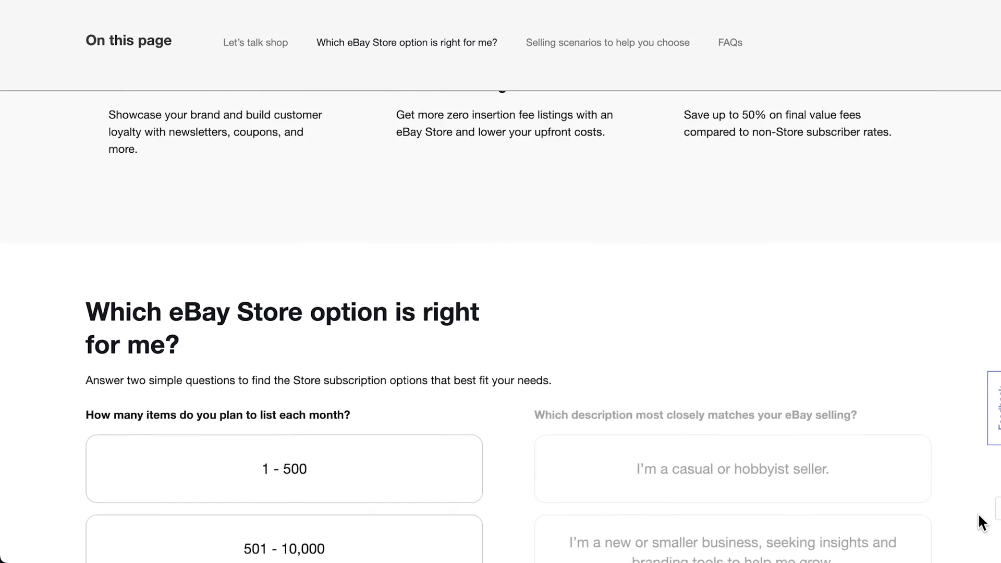
scroll(977, 512, "down", 5)
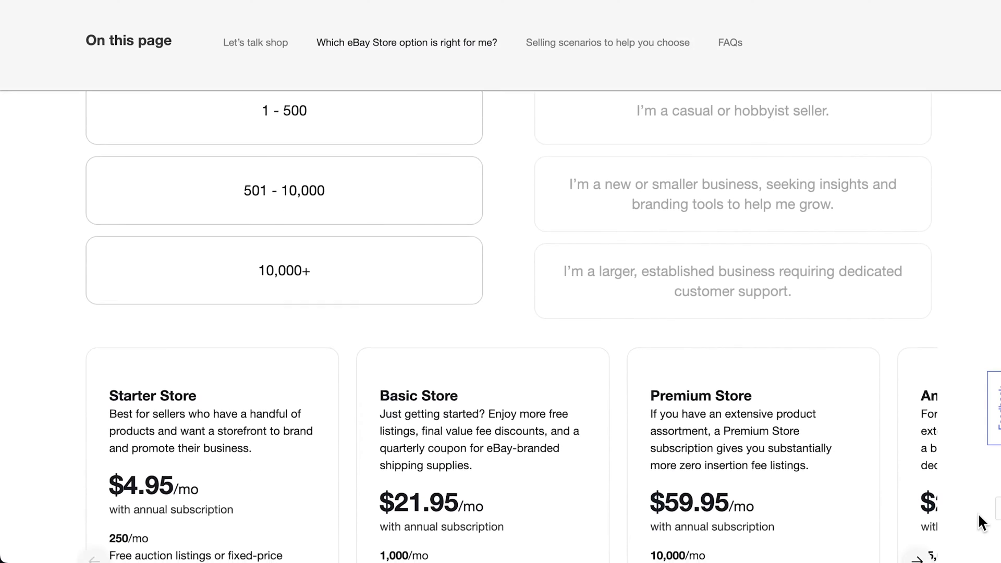
scroll(978, 515, "down", 1)
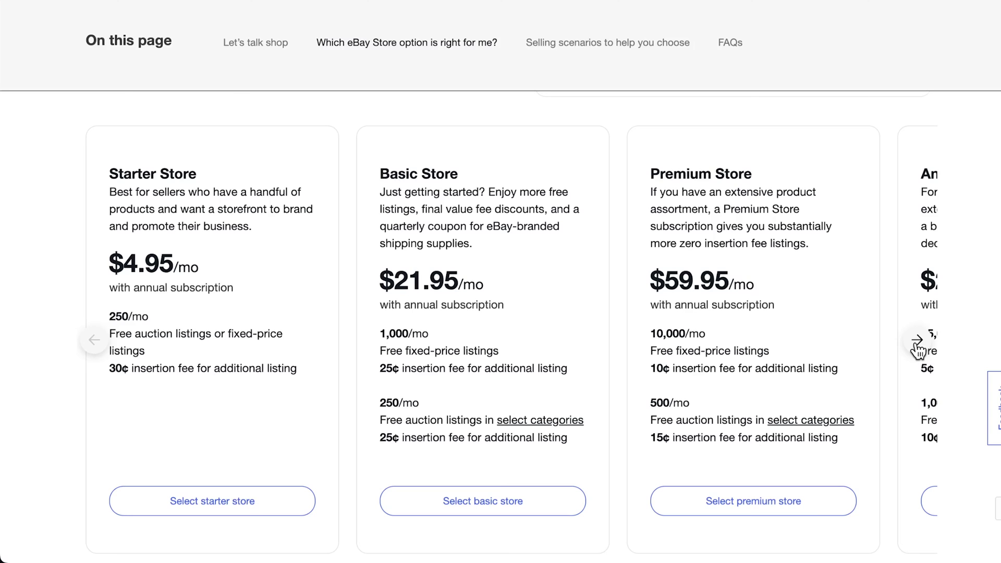
left_click(918, 348)
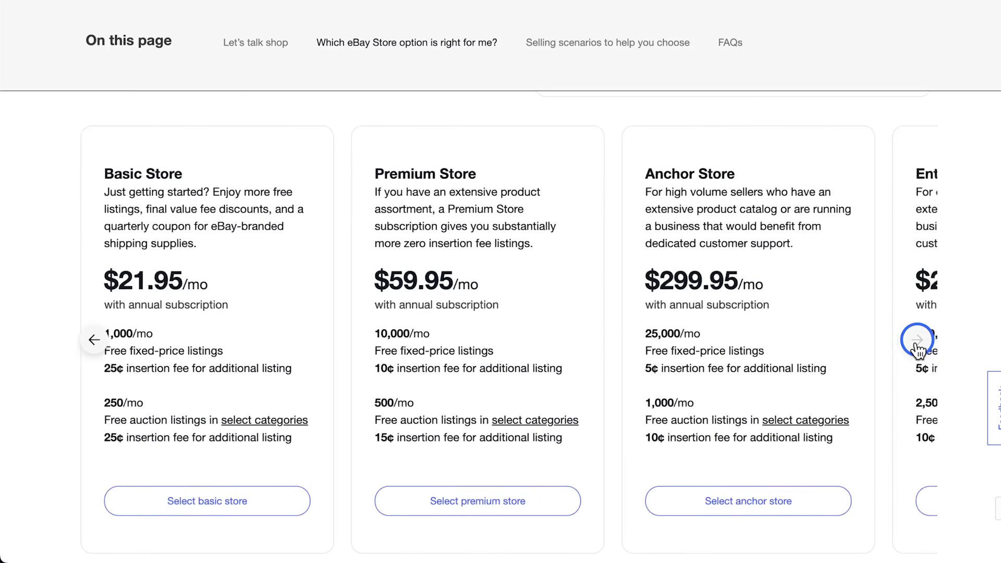
left_click(917, 348)
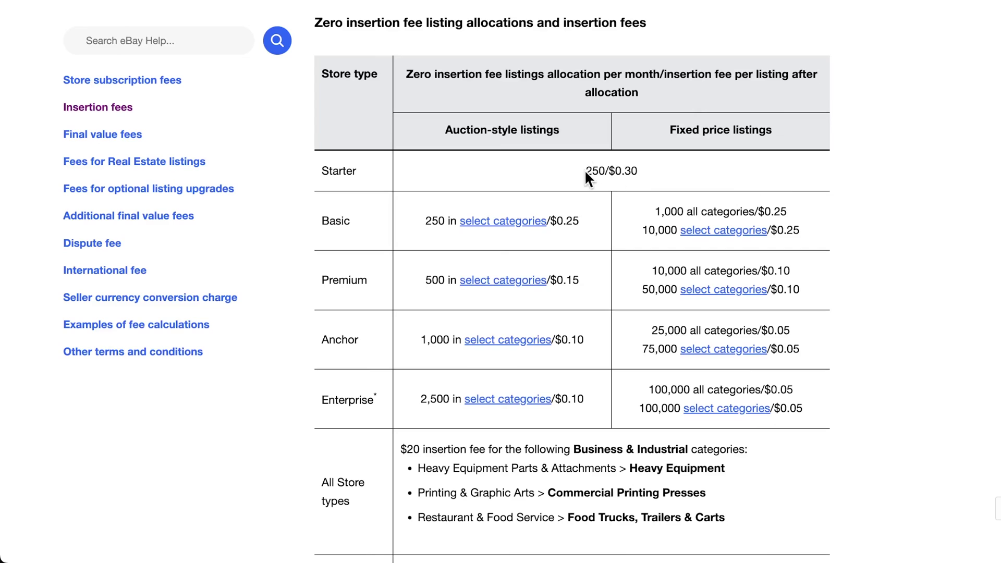
Highlight the Starter, Basic and Premium rows of the Store insertion fee table
left_click_drag(614, 171, 641, 176)
left_click(644, 183)
left_click_drag(653, 211, 784, 215)
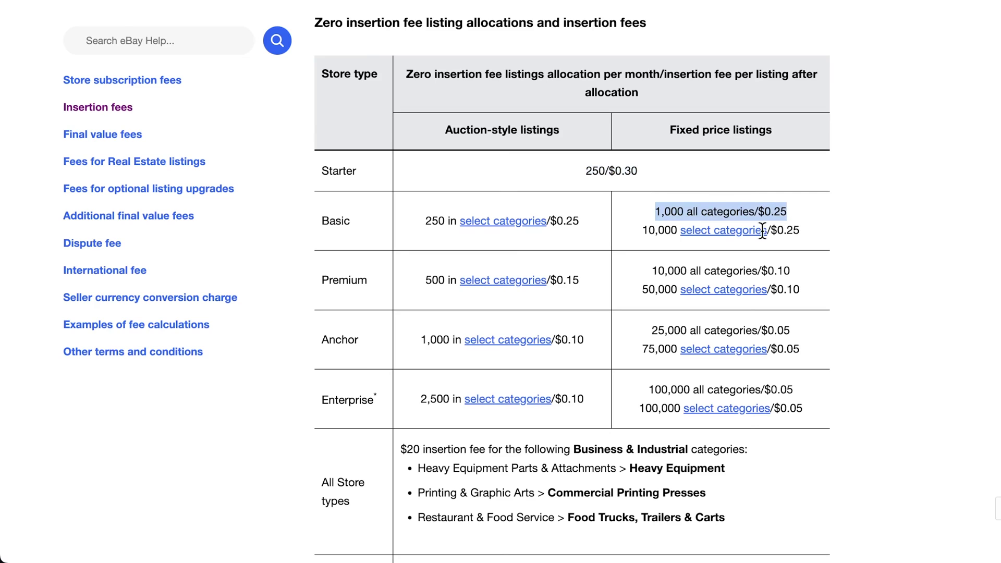
left_click_drag(648, 271, 801, 276)
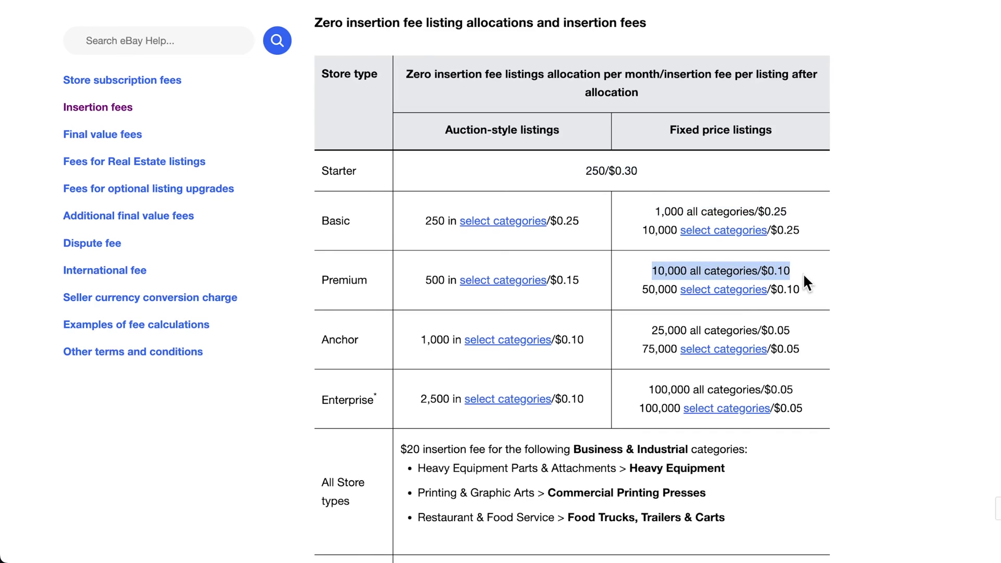
Review the Final value fees and optional listing upgrade fees, then jump to International fee
left_click(126, 136)
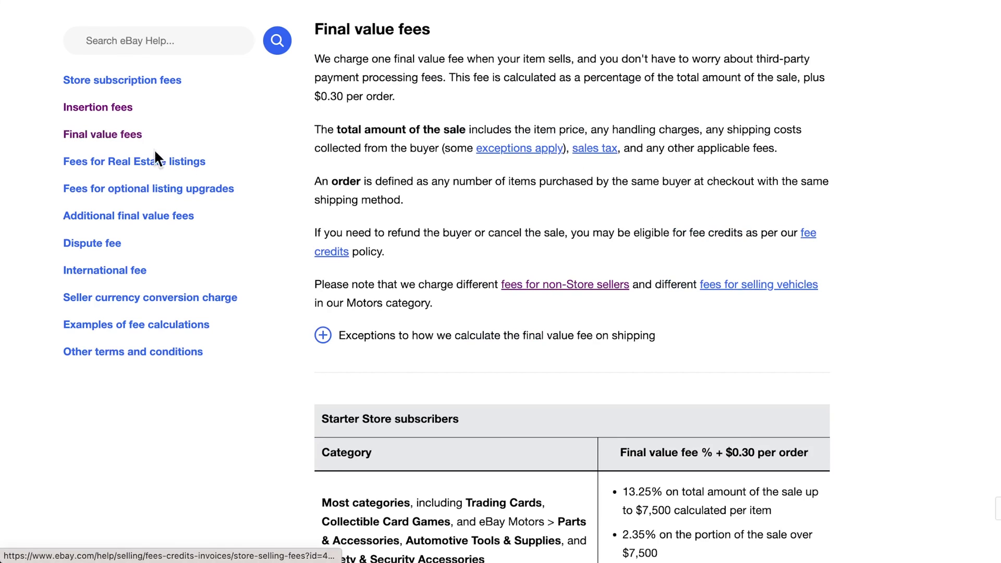
scroll(286, 275, "down", 7)
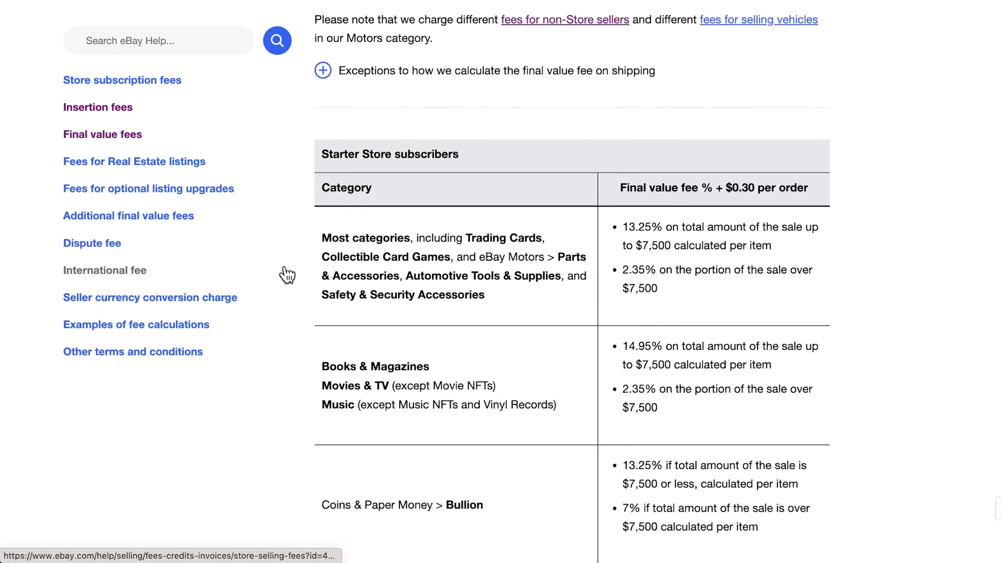
scroll(286, 274, "down", 2)
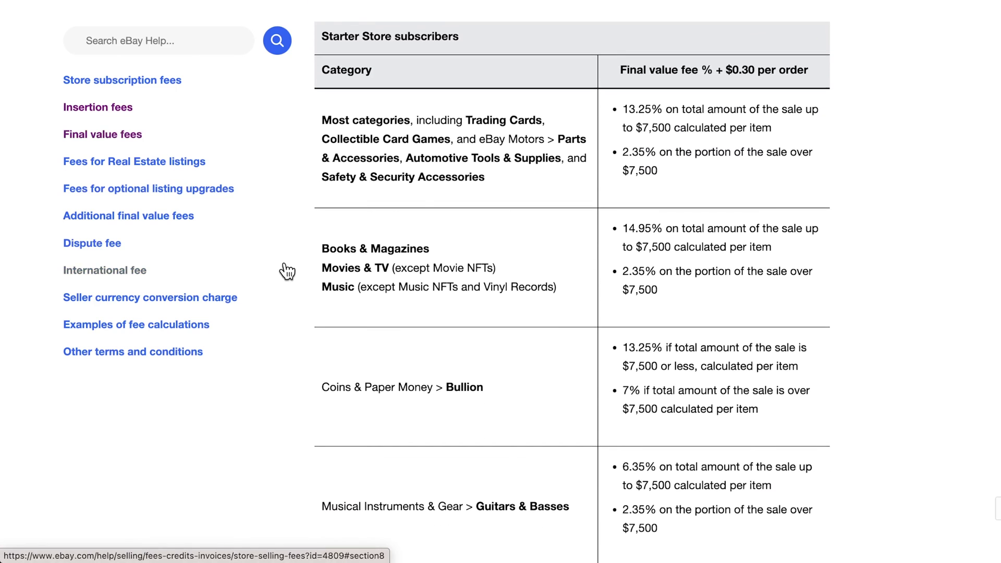
left_click_drag(634, 73, 815, 74)
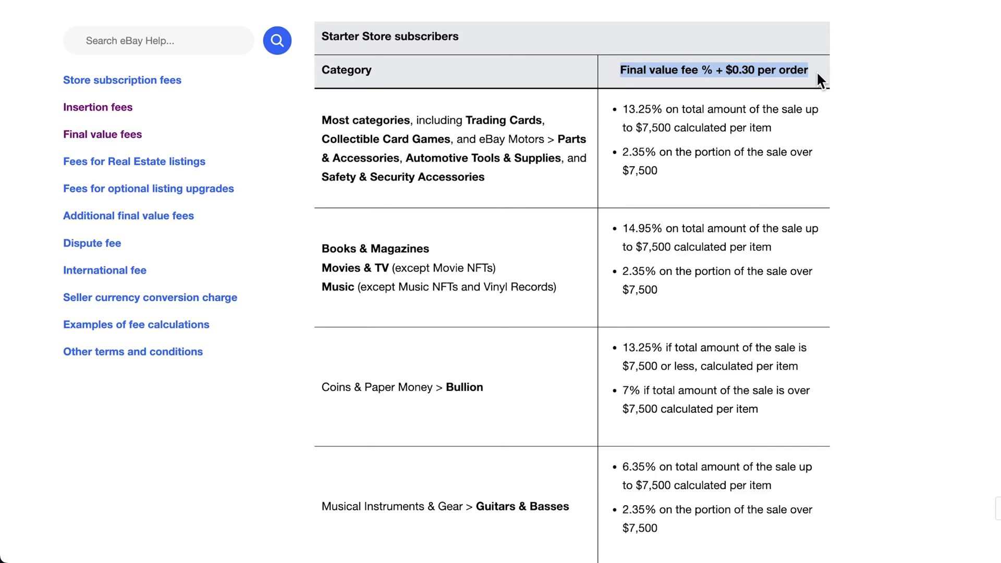
left_click(219, 189)
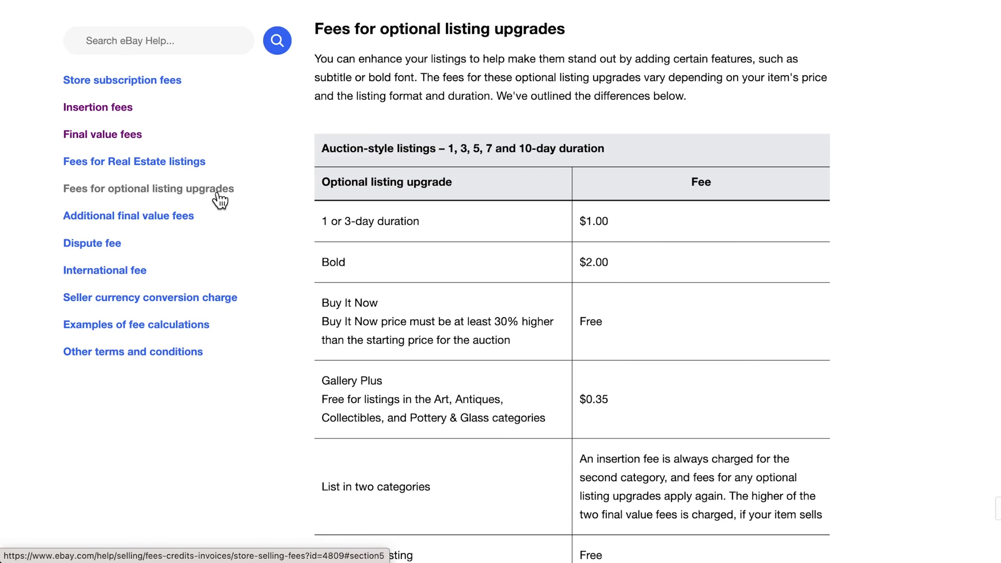
left_click(213, 277)
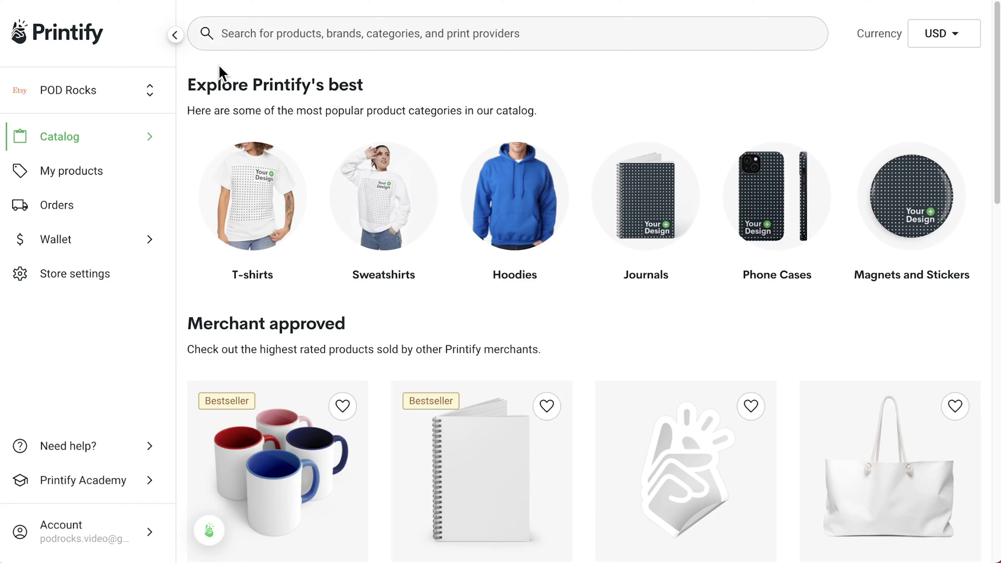
Add a new eBay store in Printify named PrintbyKatie and connect it
left_click(149, 91)
left_click(138, 312)
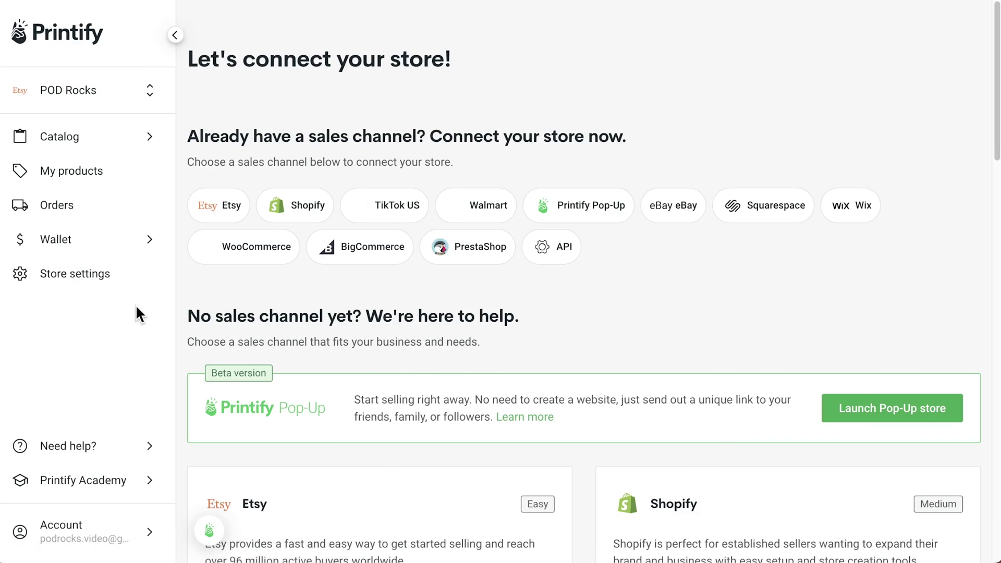
left_click(670, 215)
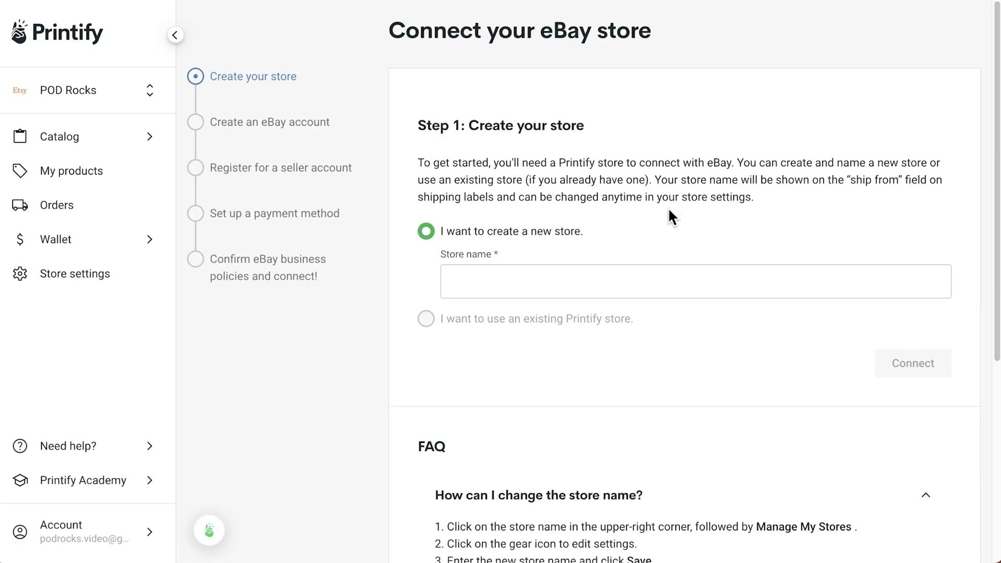
left_click(615, 280)
type("P")
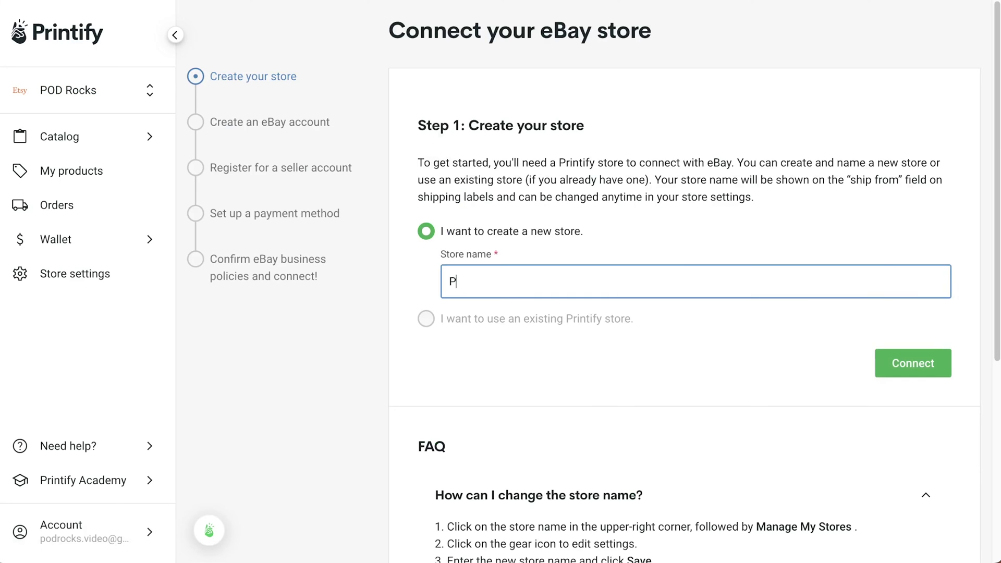
type("i")
left_click(915, 366)
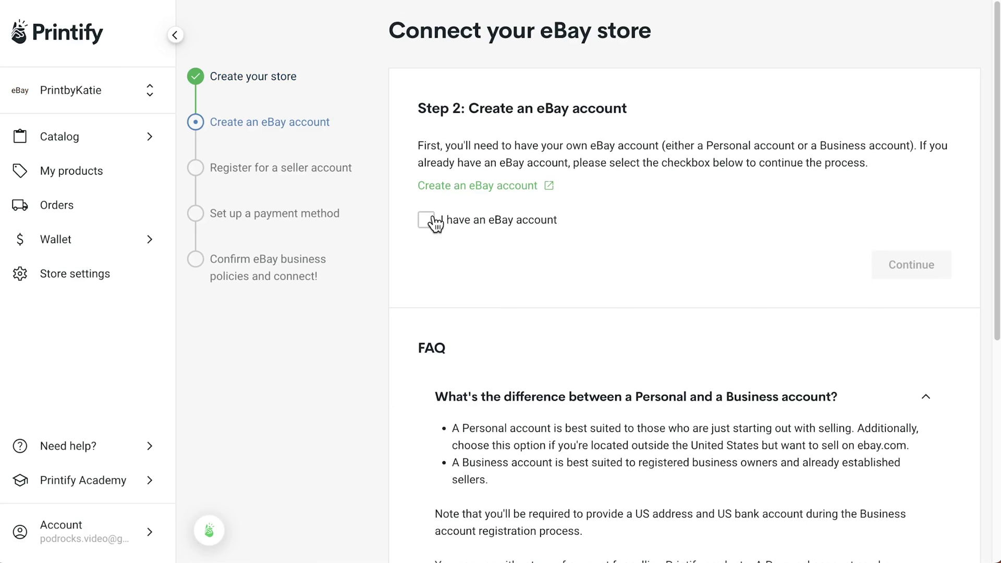
Confirm having an eBay account and grant Printify access to it on eBay
left_click(427, 222)
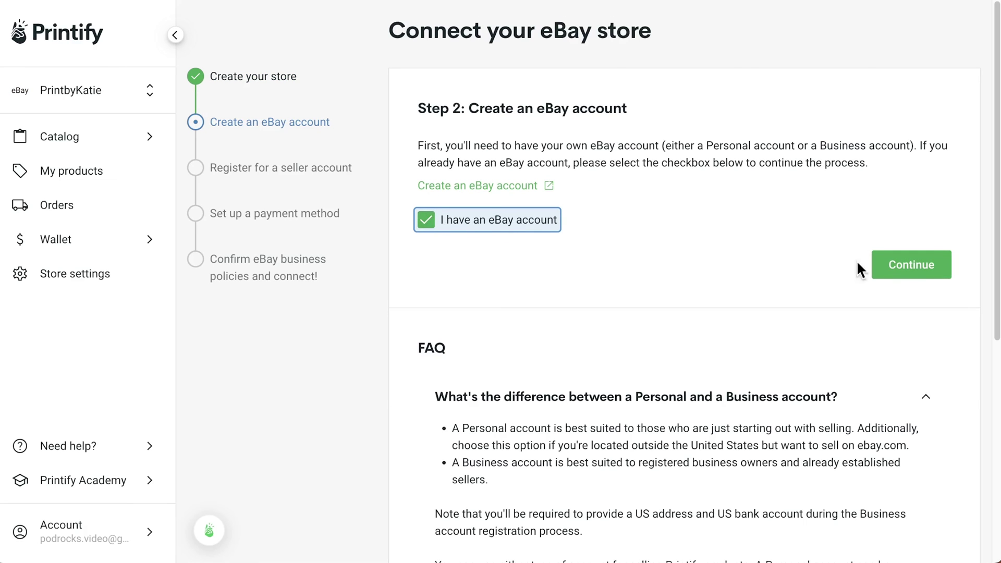
left_click(911, 267)
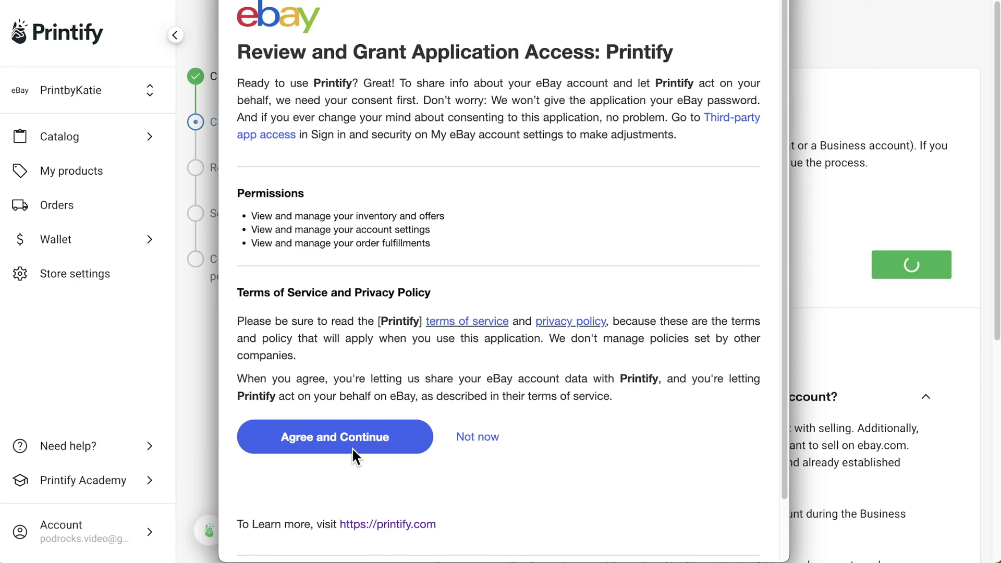
left_click(351, 448)
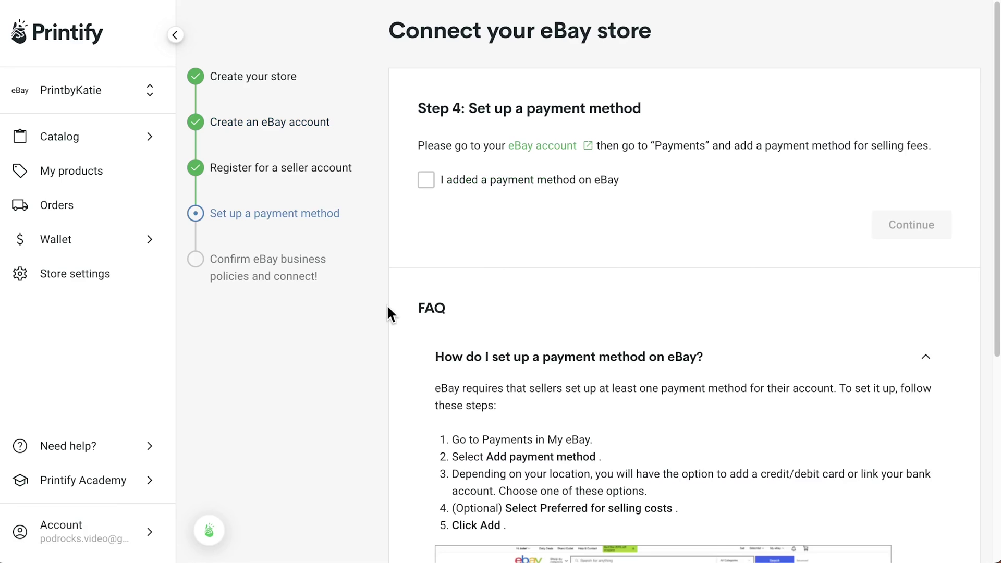
Confirm the eBay payment method and business policies to finish connecting the store
left_click(425, 183)
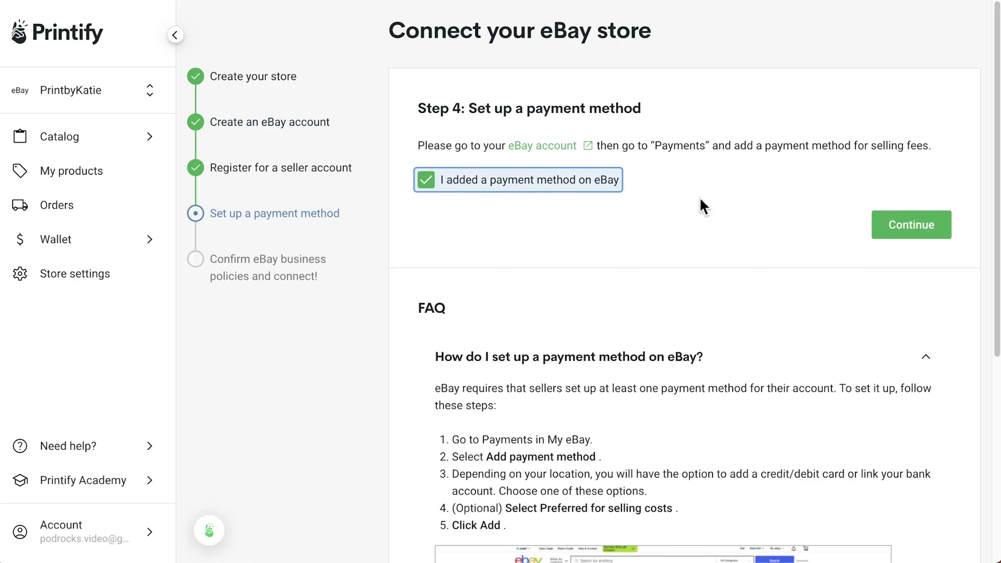
left_click(905, 227)
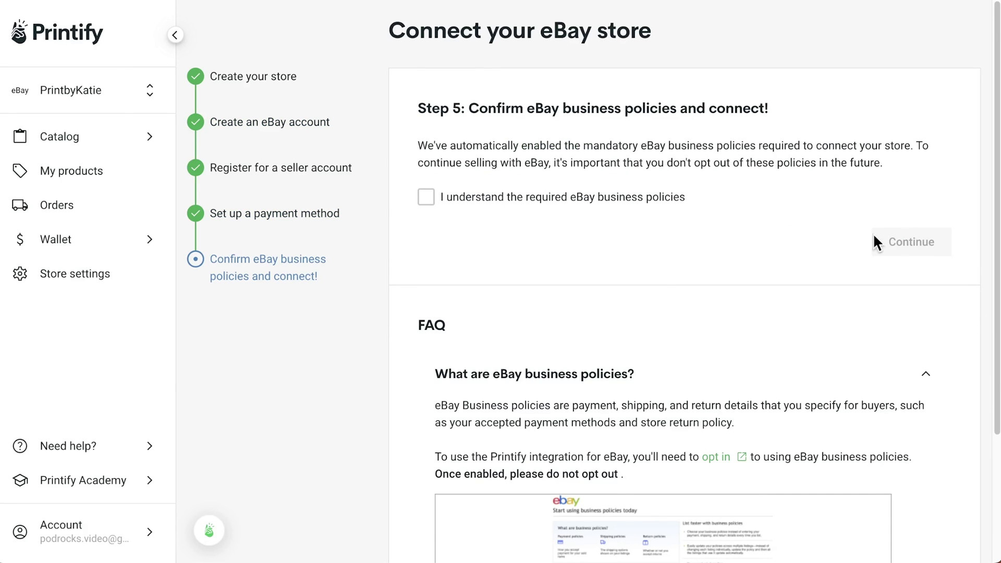
left_click(426, 196)
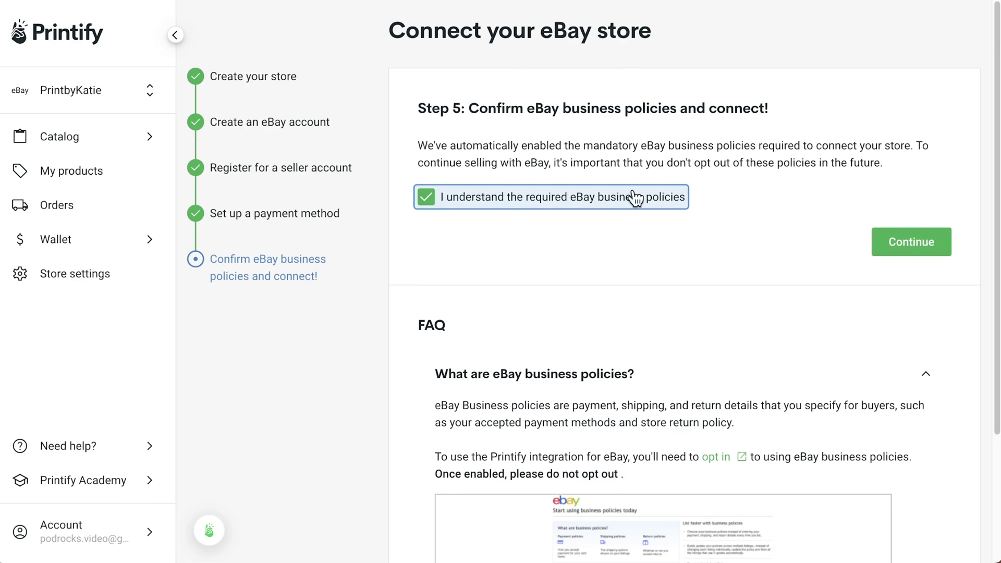
left_click(907, 243)
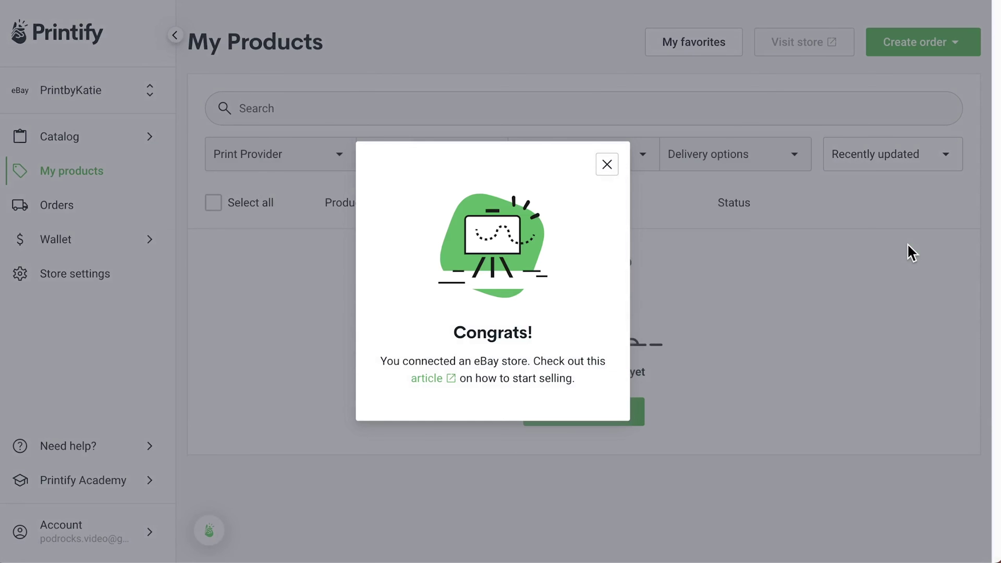